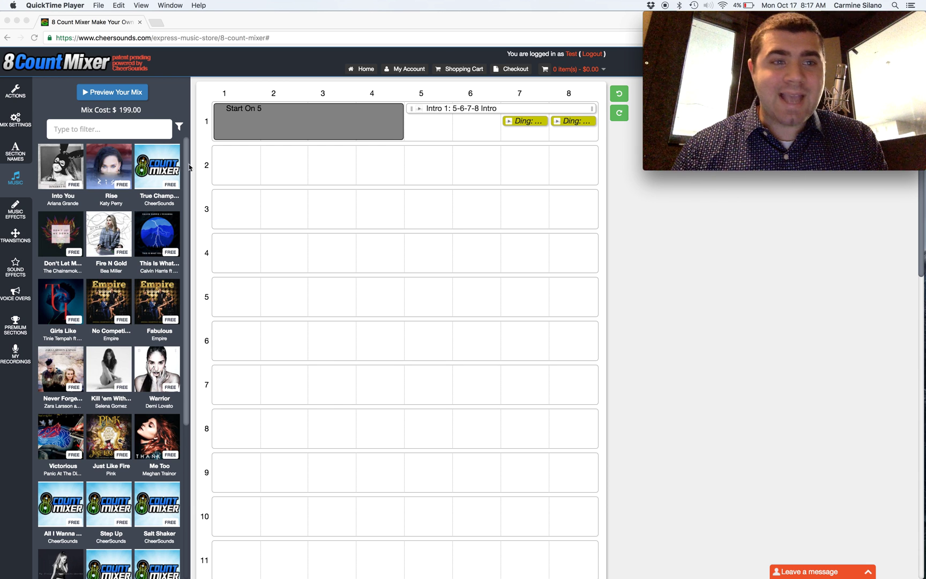
Step: Drop the Katy Perry 'Rise: Chorus' clip onto row 3 so it spans rows 3–6, then select it
{"action": "left_click", "coordinate": [117, 161]}
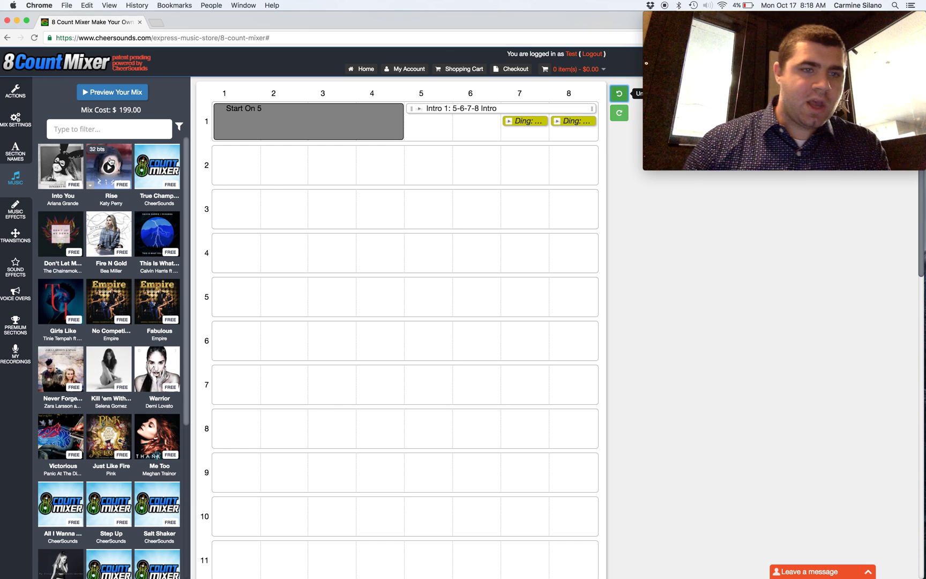
{"action": "left_click", "coordinate": [185, 168]}
{"action": "left_click_drag", "start_coordinate": [185, 168], "coordinate": [229, 208]}
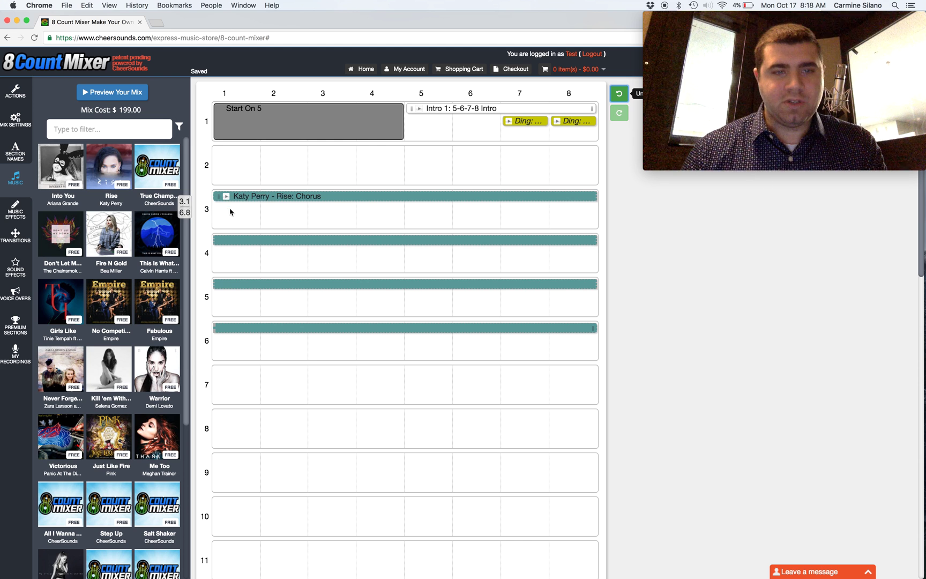
{"action": "left_click", "coordinate": [352, 195]}
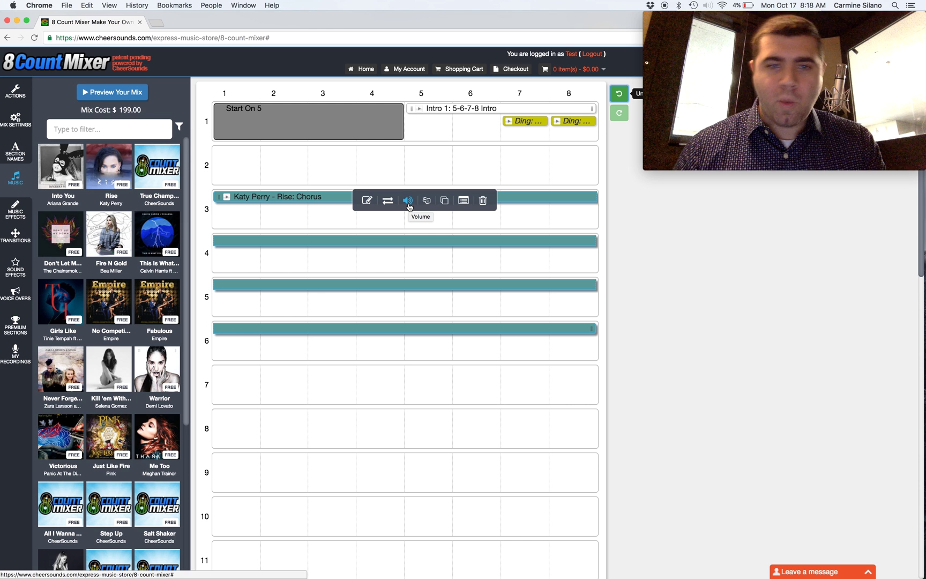
Step: Lower the Rise chorus clip's volume to 30
{"action": "left_click", "coordinate": [409, 202]}
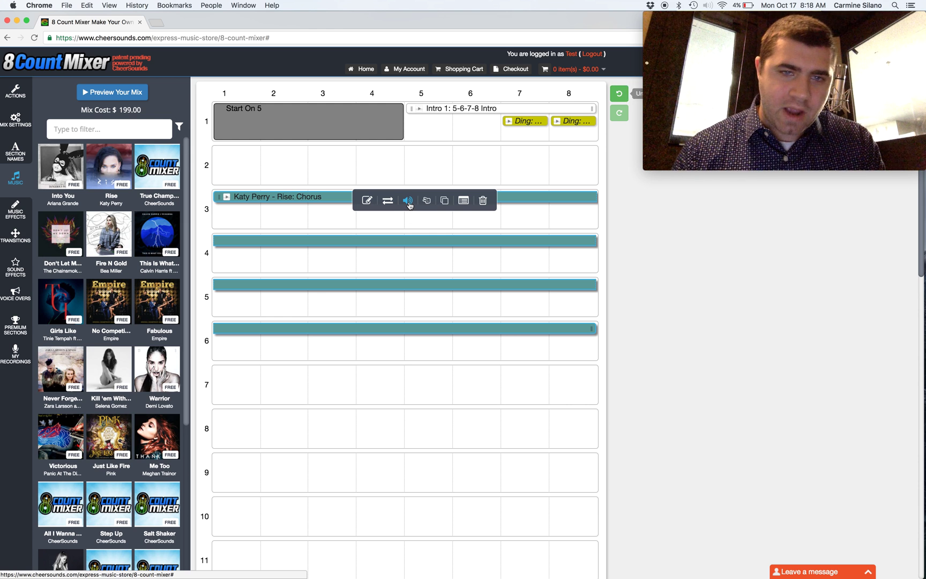
{"action": "left_click_drag", "start_coordinate": [460, 181], "coordinate": [424, 186]}
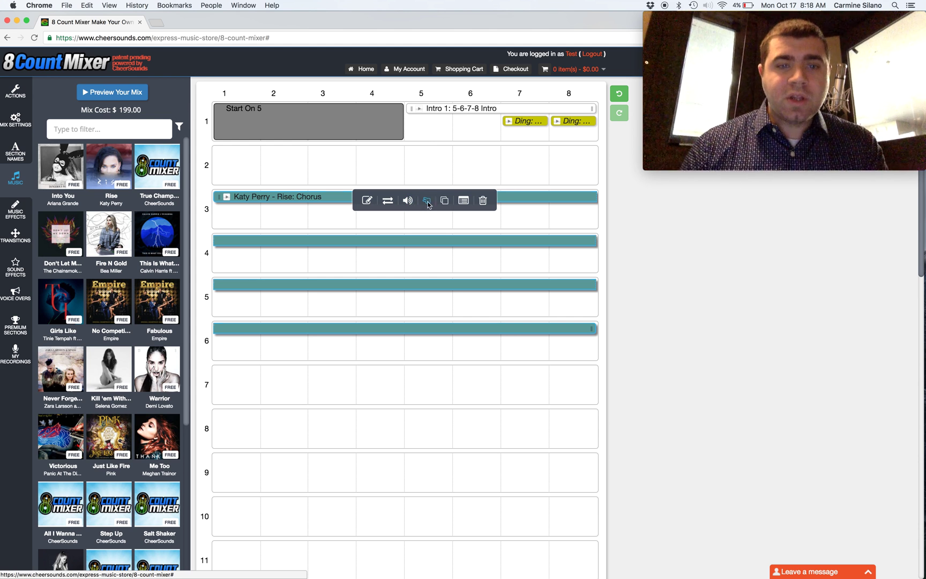
Step: Split the chorus clip into three pieces and move the middle piece up to row 2 near count 4
{"action": "left_click", "coordinate": [428, 204]}
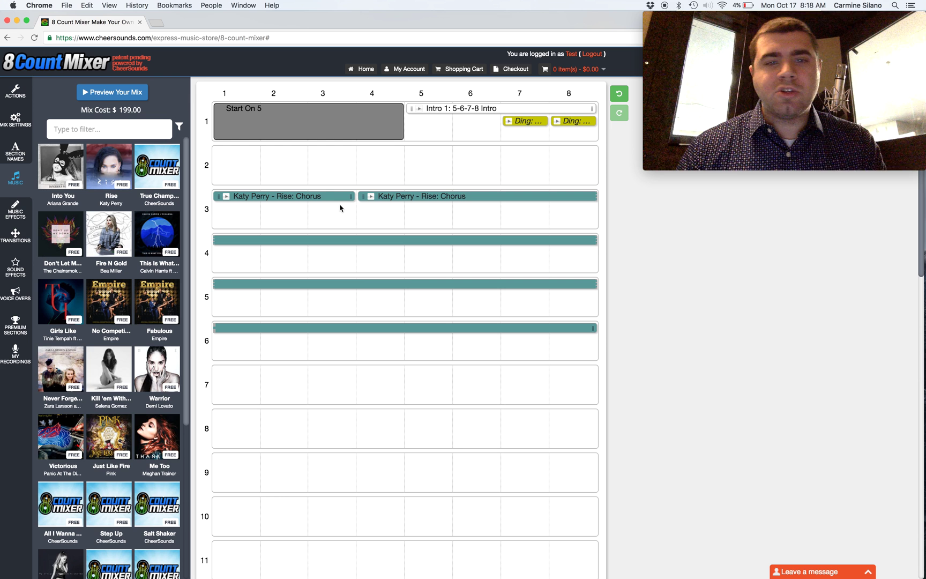
{"action": "left_click", "coordinate": [435, 198]}
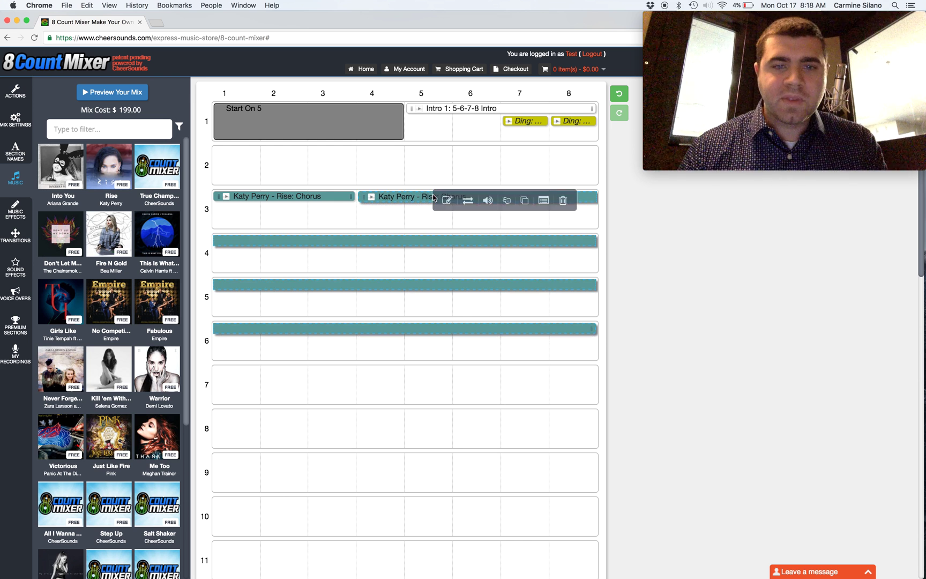
{"action": "left_click", "coordinate": [513, 201]}
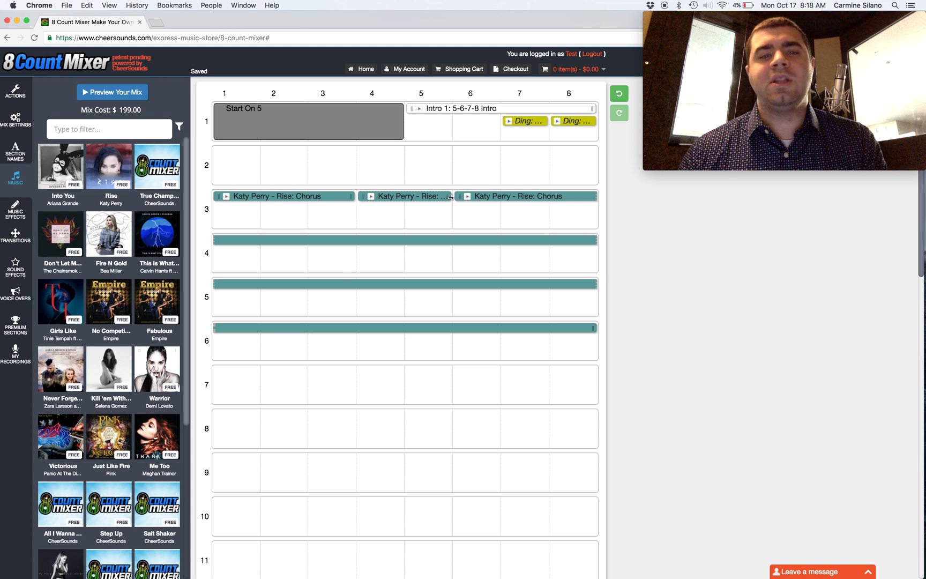
{"action": "left_click_drag", "start_coordinate": [412, 200], "coordinate": [372, 163]}
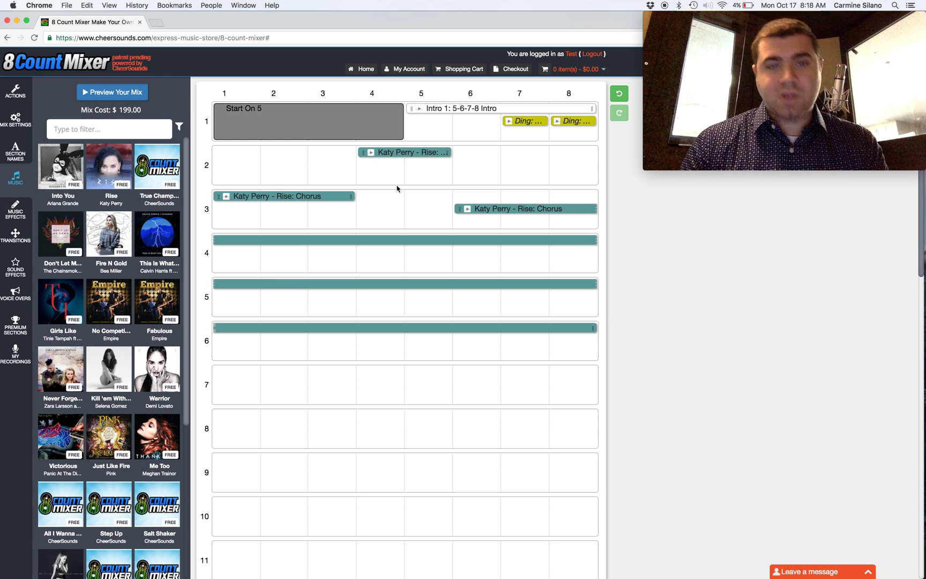
Step: Delete the row 2 chorus piece and the right-hand row 3 piece, keeping the first piece at counts 1–3
{"action": "left_click", "coordinate": [387, 151]}
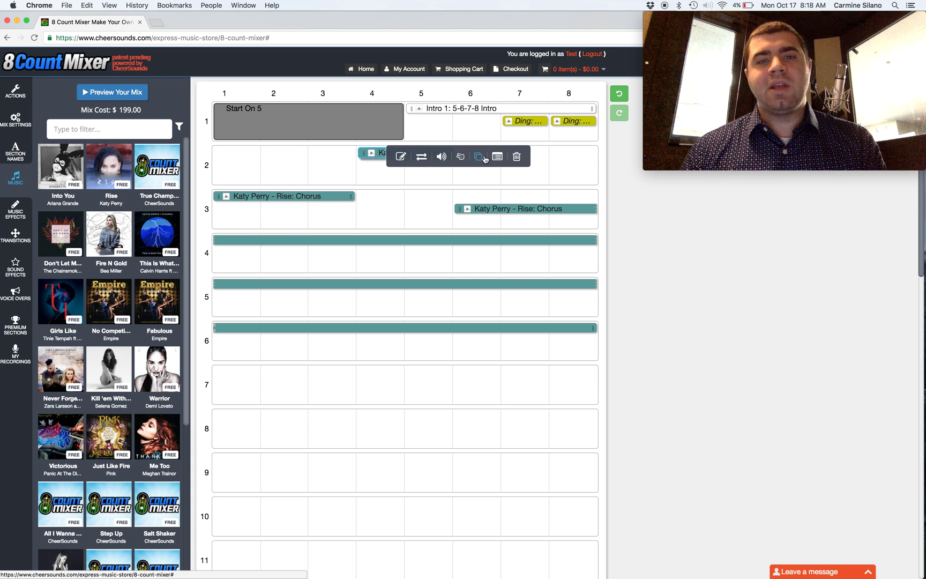
{"action": "left_click", "coordinate": [517, 157]}
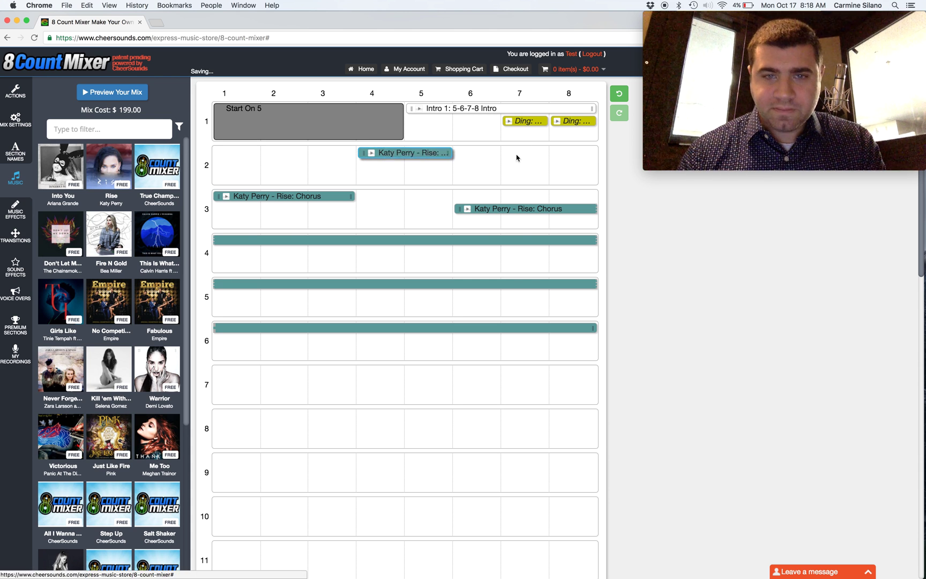
{"action": "left_click", "coordinate": [508, 198]}
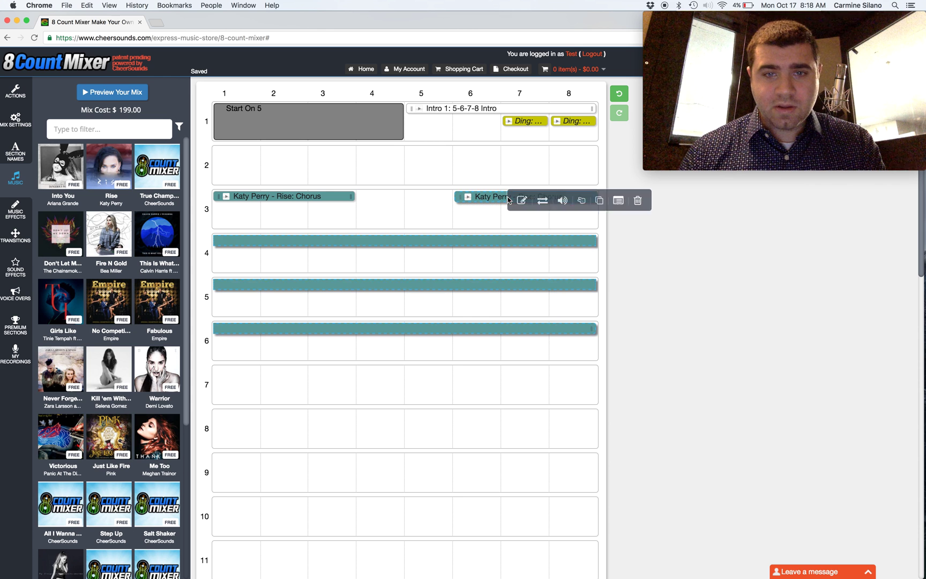
{"action": "left_click", "coordinate": [628, 197]}
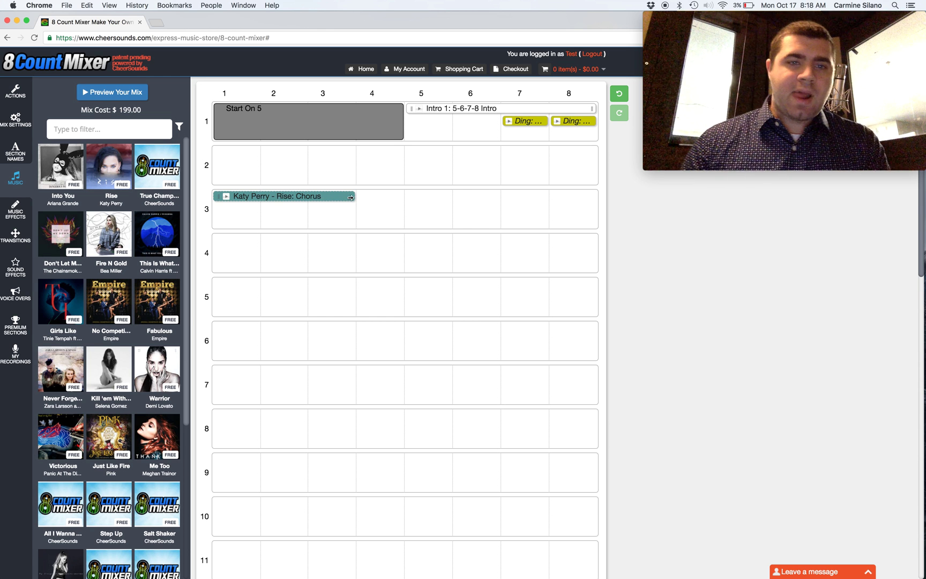
Step: Stretch the clip's end through row 6 and trim its start later into row 3
{"action": "left_click_drag", "start_coordinate": [350, 197], "coordinate": [495, 199]}
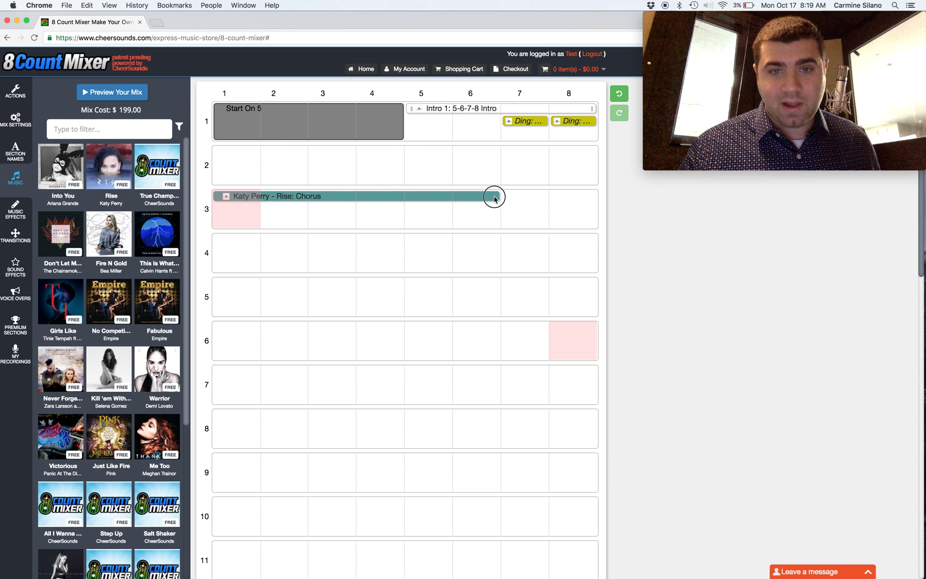
{"action": "left_click_drag", "start_coordinate": [495, 199], "coordinate": [572, 343]}
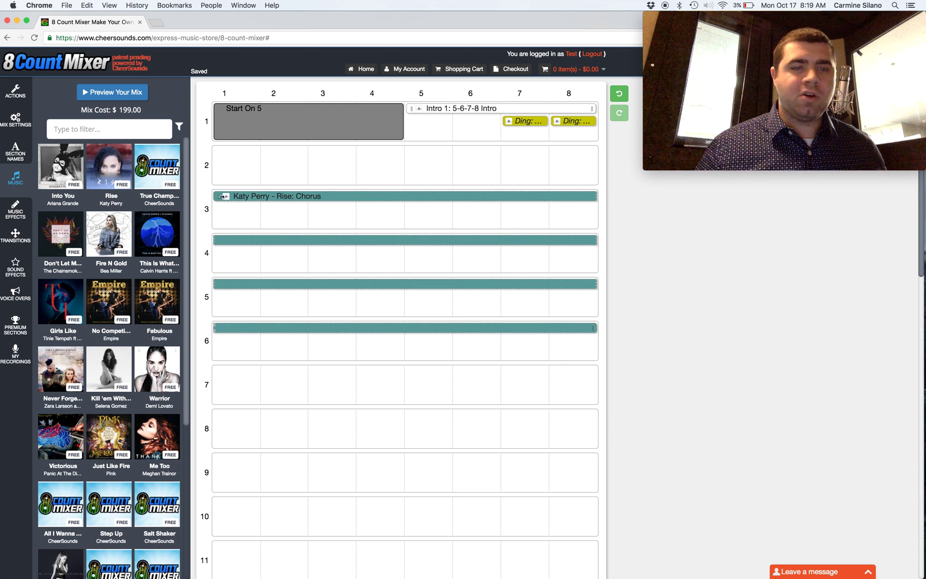
{"action": "left_click_drag", "start_coordinate": [218, 197], "coordinate": [428, 199]}
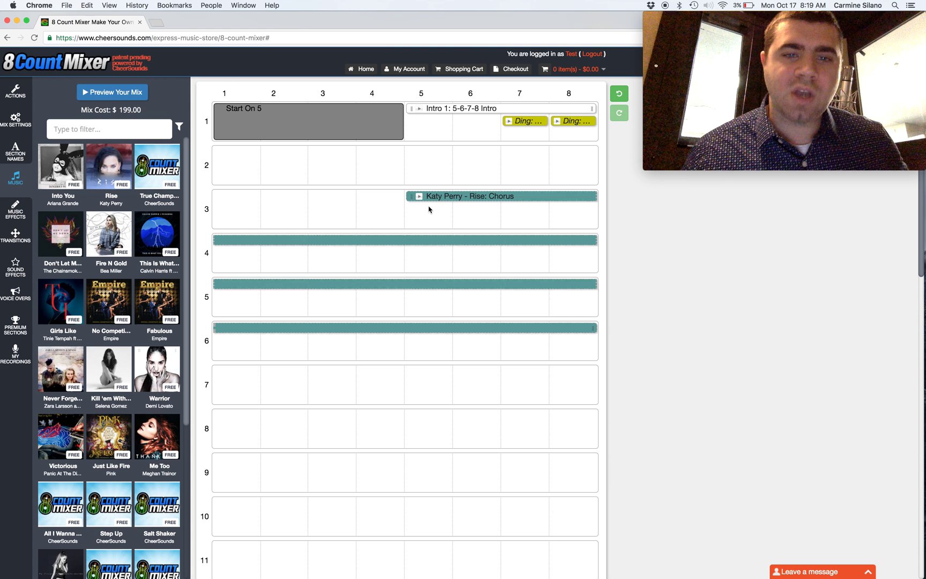
{"action": "left_click_drag", "start_coordinate": [411, 198], "coordinate": [232, 206]}
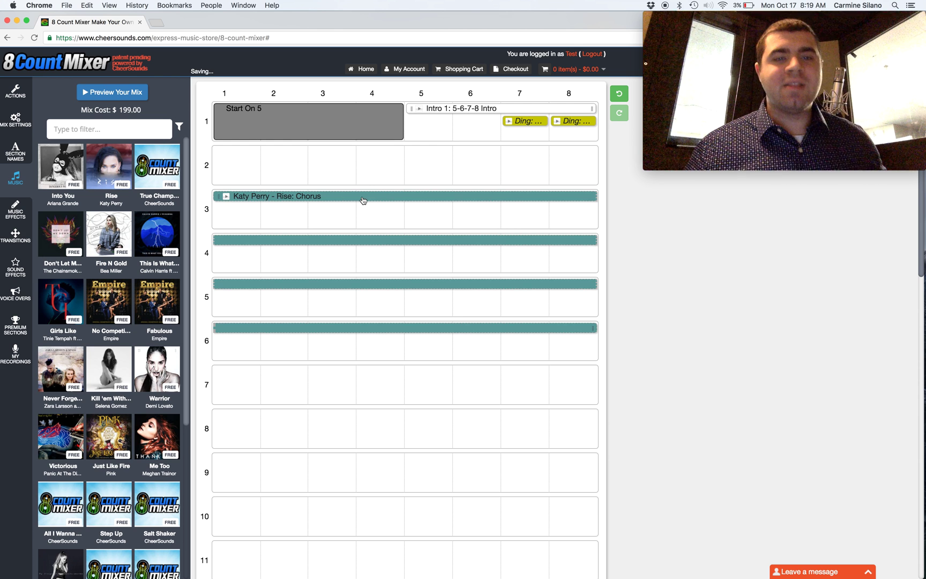
Step: Move the Katy Perry chorus clip back so it starts on count 1 of row 3
{"action": "left_click_drag", "start_coordinate": [362, 197], "coordinate": [418, 199]}
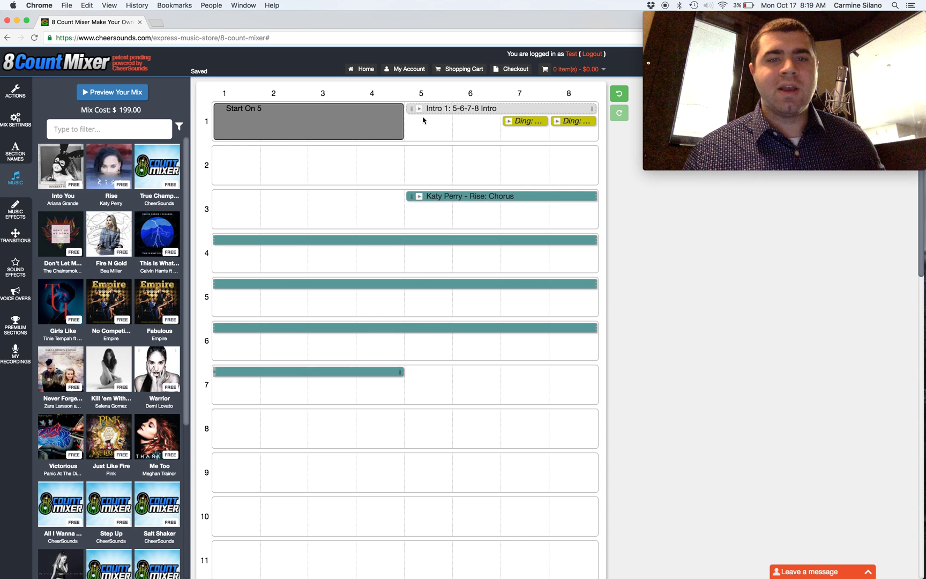
{"action": "left_click", "coordinate": [432, 199]}
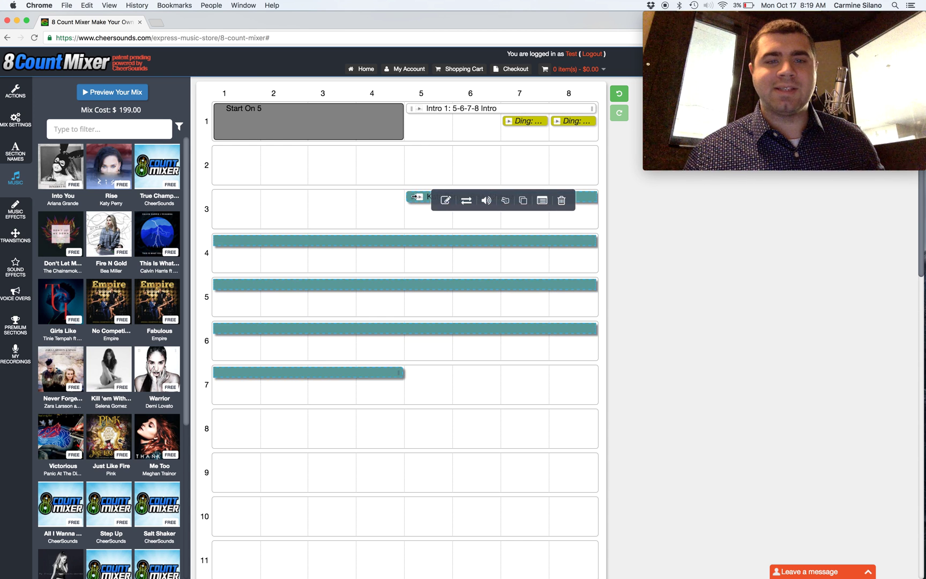
{"action": "left_click", "coordinate": [410, 198]}
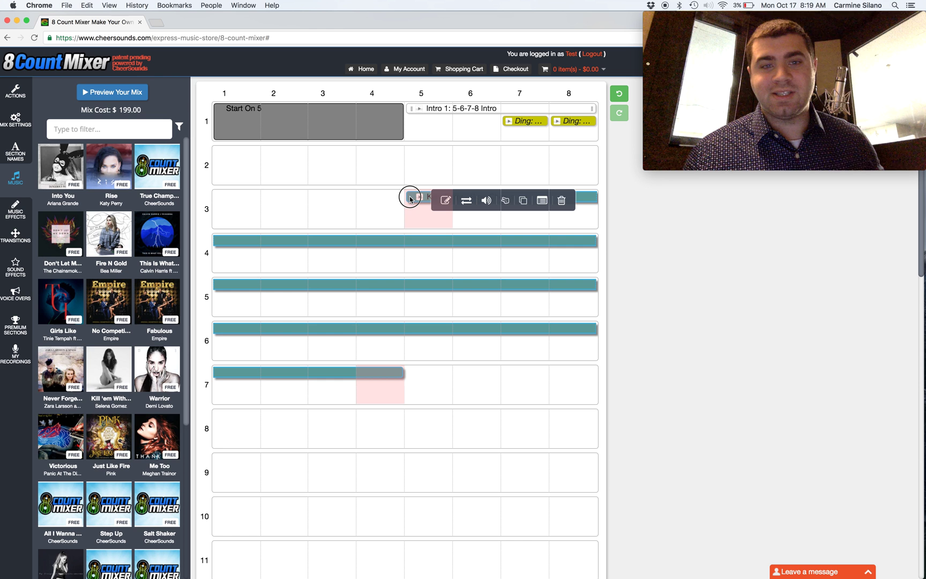
{"action": "left_click", "coordinate": [410, 198]}
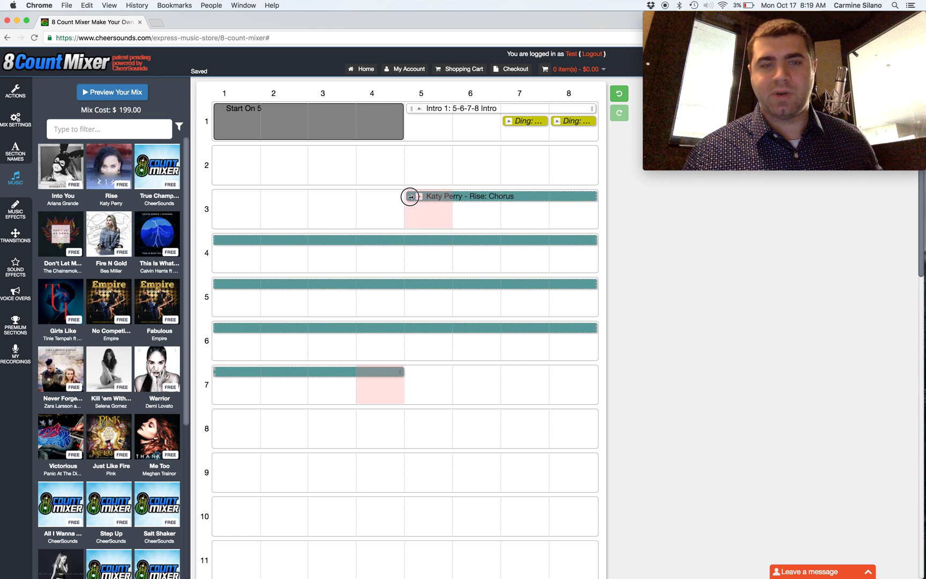
{"action": "left_click_drag", "start_coordinate": [410, 197], "coordinate": [219, 198]}
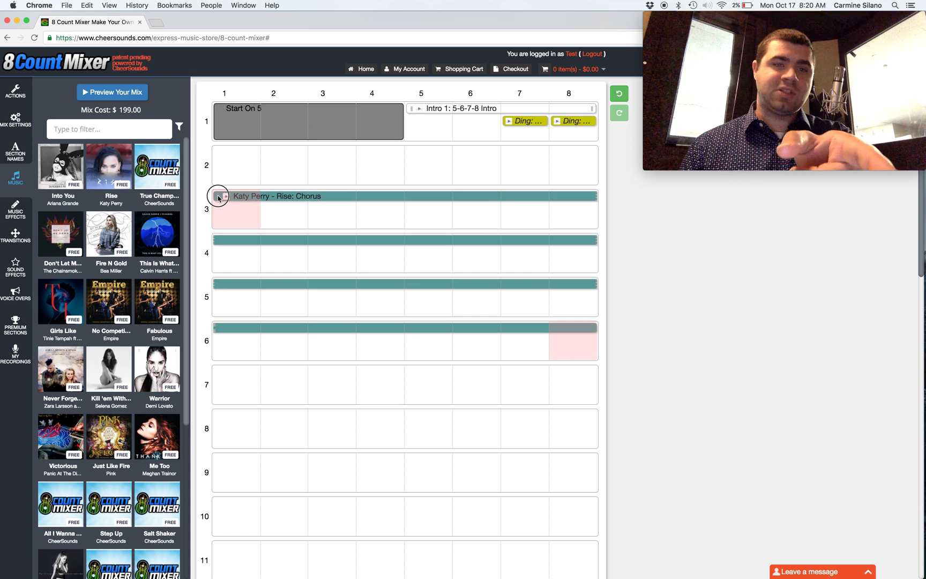
Step: Trim the chorus clip to end after row 5, keeping its start at count 1 of row 3
{"action": "left_click_drag", "start_coordinate": [219, 199], "coordinate": [339, 201]}
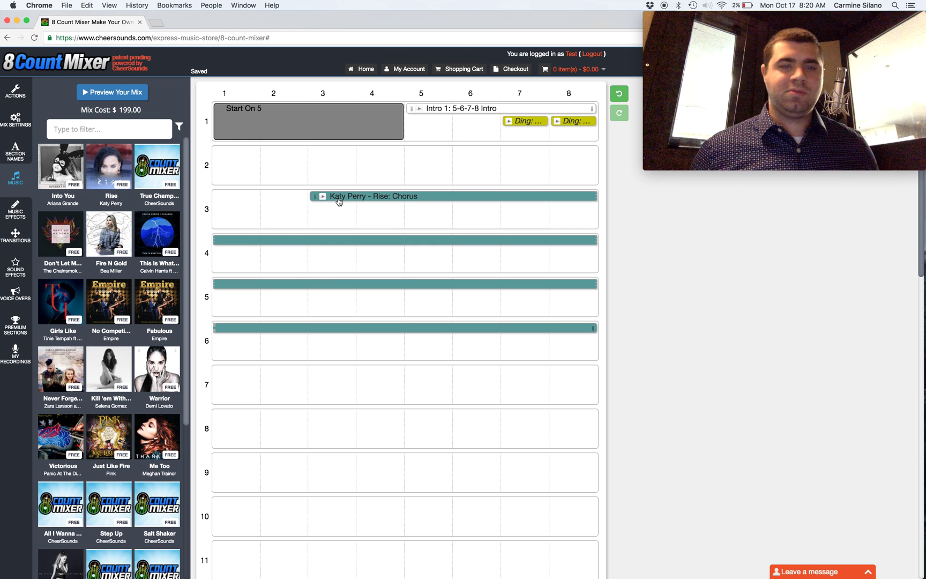
{"action": "left_click_drag", "start_coordinate": [591, 331], "coordinate": [586, 295]}
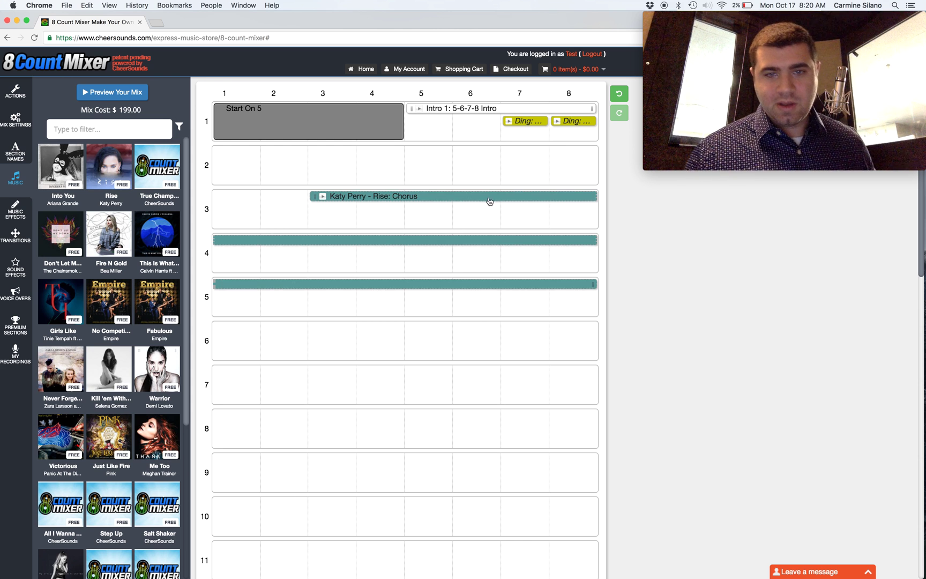
{"action": "left_click_drag", "start_coordinate": [490, 201], "coordinate": [231, 201]}
{"action": "left_click", "coordinate": [397, 199]}
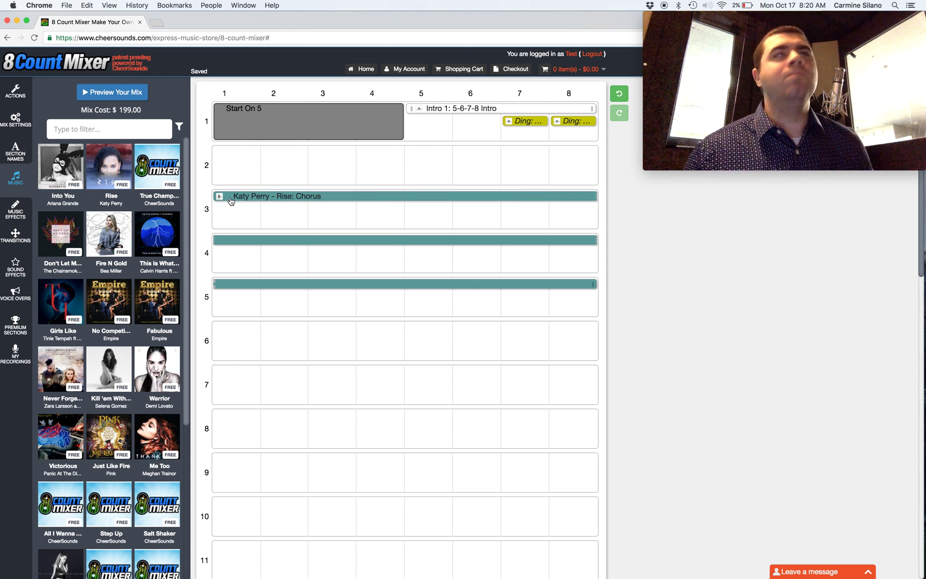
Step: Show the chorus clip's Offset Track Start setting, which remains at 0
{"action": "left_click", "coordinate": [383, 201]}
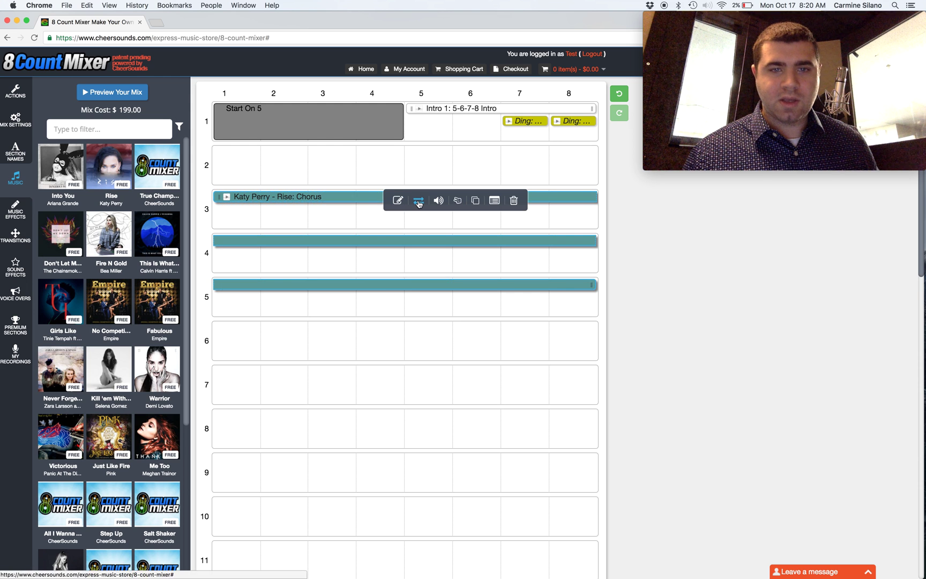
{"action": "left_click", "coordinate": [419, 201]}
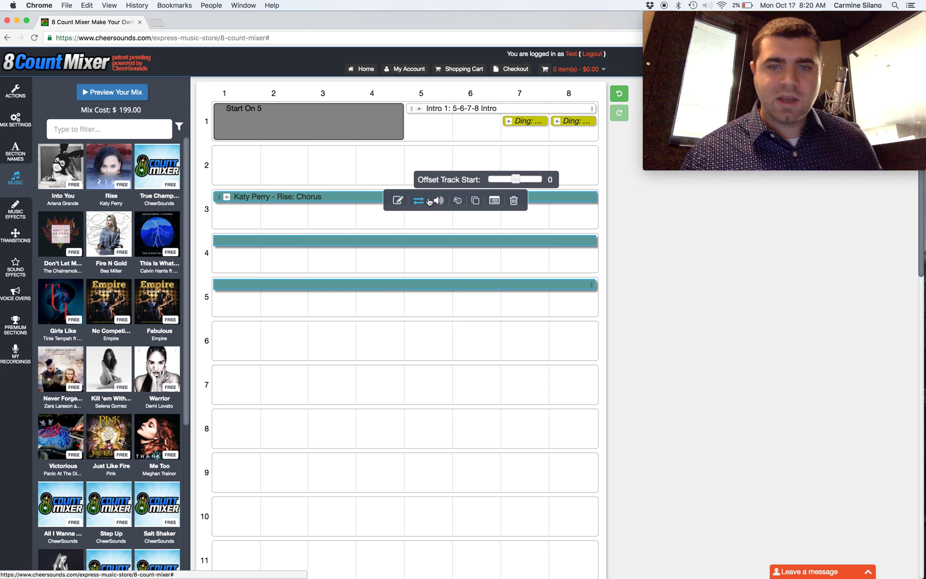
{"action": "left_click", "coordinate": [516, 179]}
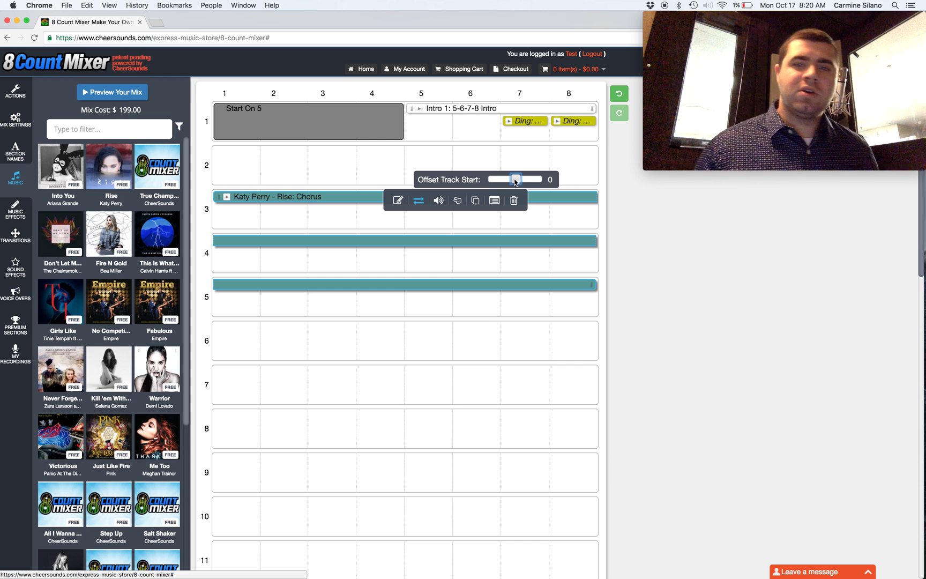
Step: Switch the clip to the alternate track 'Elite: Katy Perry - Rise 2'
{"action": "left_click", "coordinate": [495, 202]}
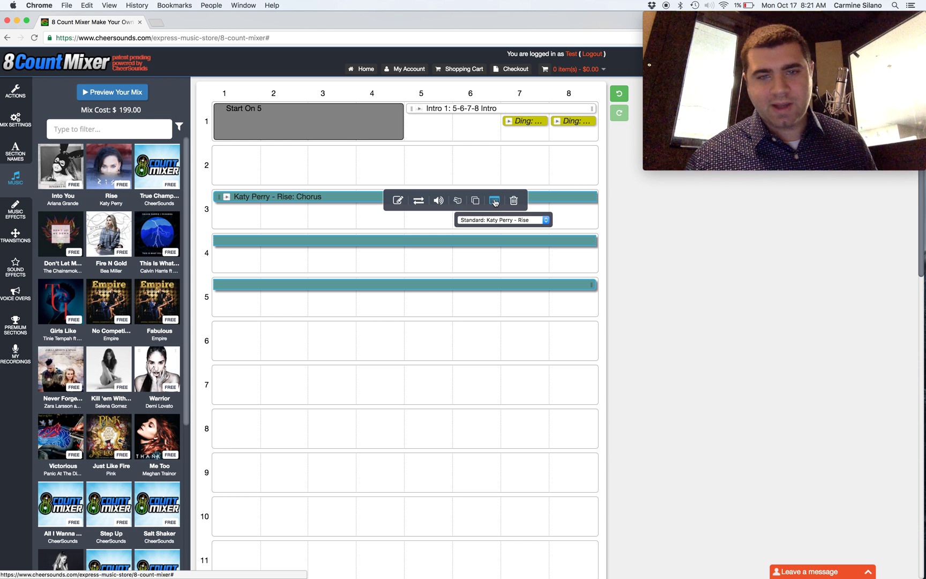
{"action": "left_click", "coordinate": [545, 220]}
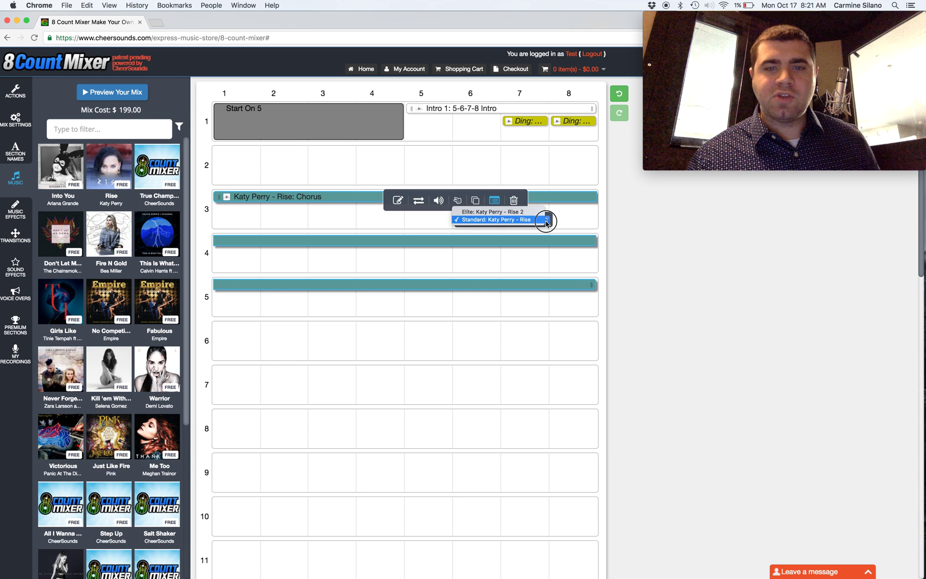
{"action": "left_click", "coordinate": [546, 223]}
{"action": "left_click", "coordinate": [546, 220]}
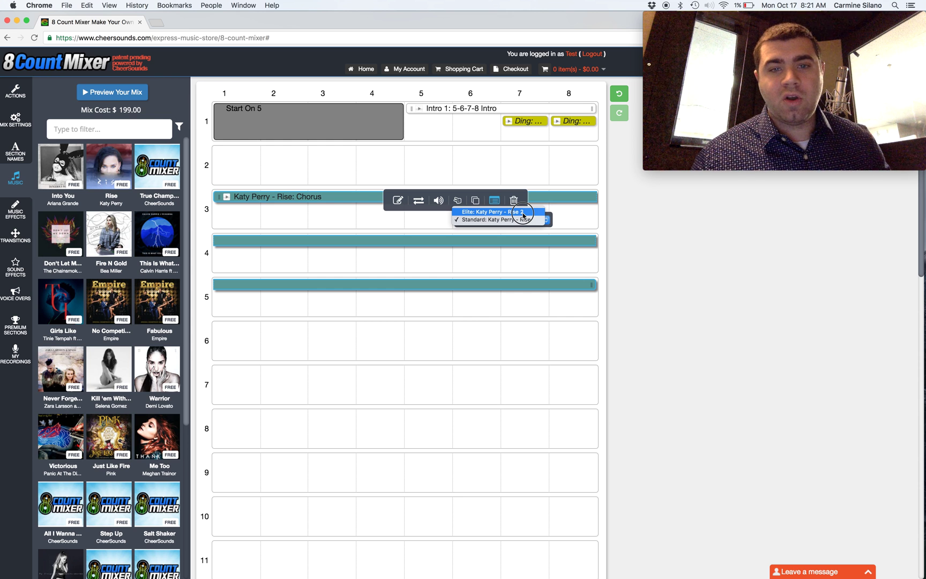
{"action": "left_click", "coordinate": [523, 212]}
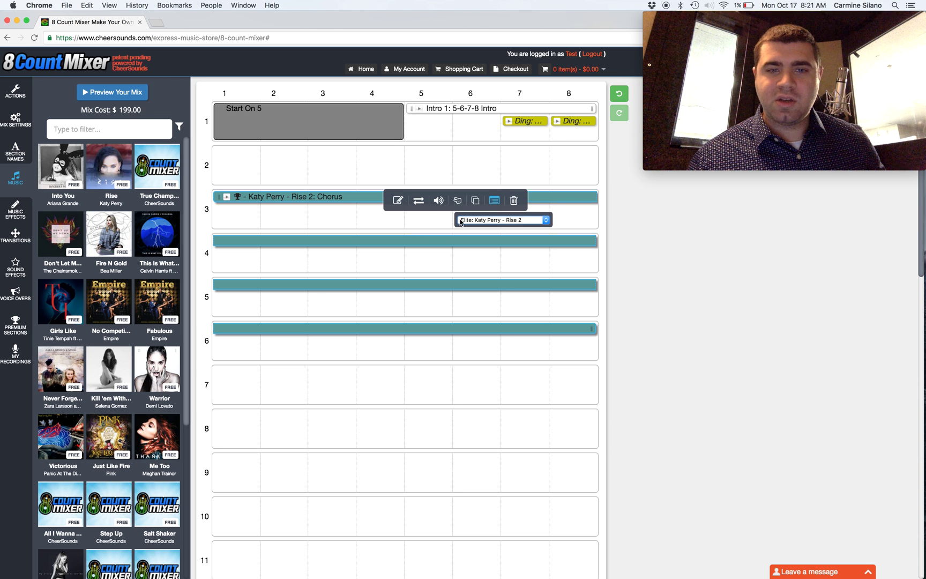
Step: Move the Rise 2 chorus clip down to start on count 1 of row 4
{"action": "left_click", "coordinate": [419, 219]}
{"action": "left_click_drag", "start_coordinate": [264, 199], "coordinate": [215, 200]}
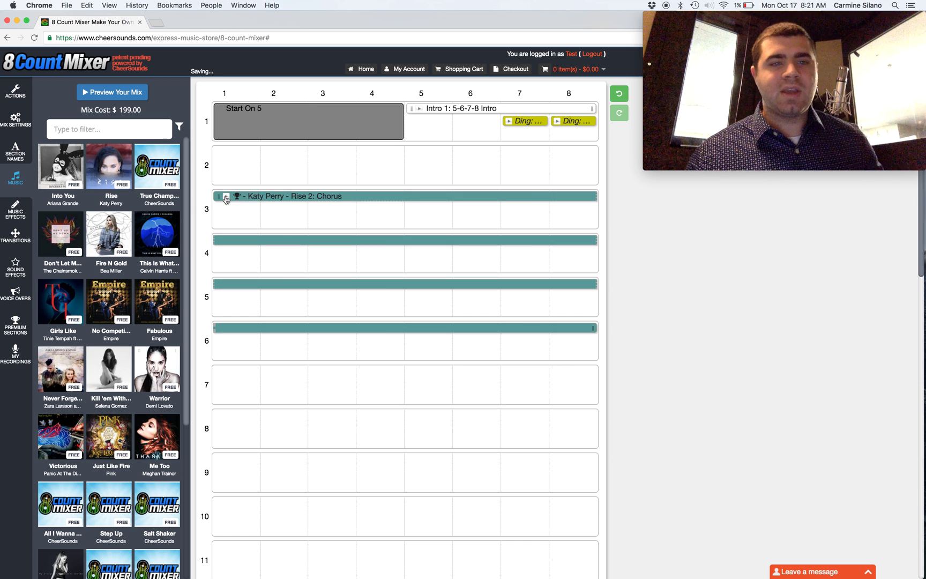
{"action": "left_click_drag", "start_coordinate": [348, 202], "coordinate": [225, 255]}
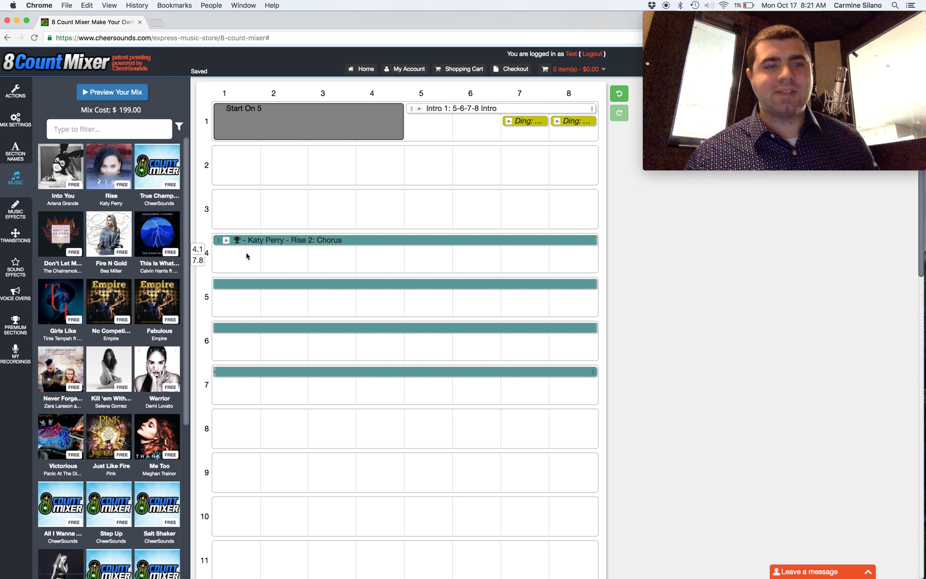